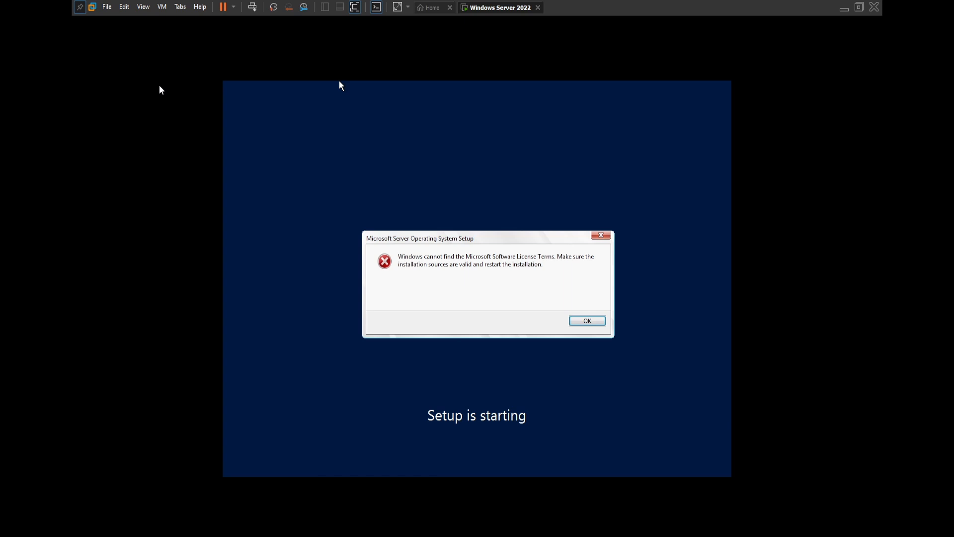
Step: Dismiss the Microsoft Server setup error about the license terms and take the virtual machine out of full-screen mode
left_click(215, 166)
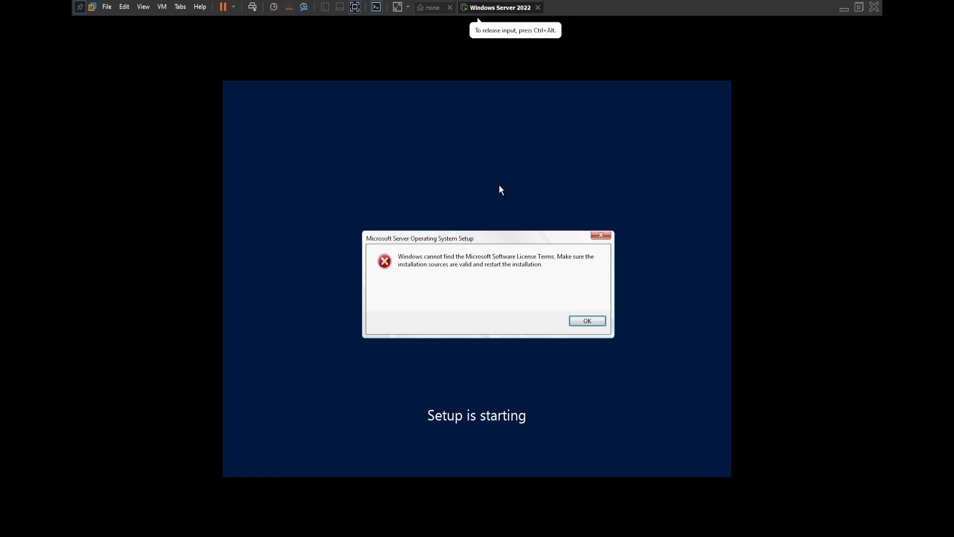
left_click(587, 323)
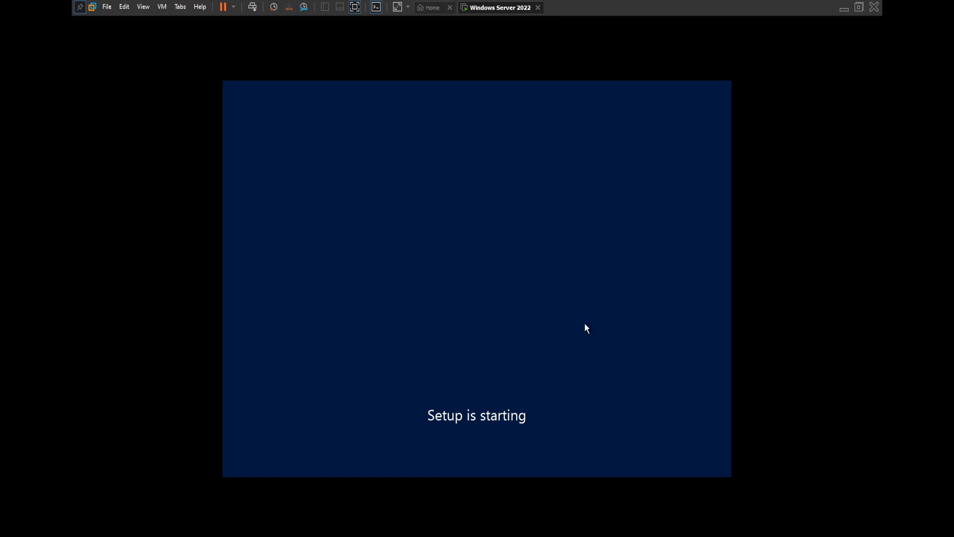
left_click(356, 8)
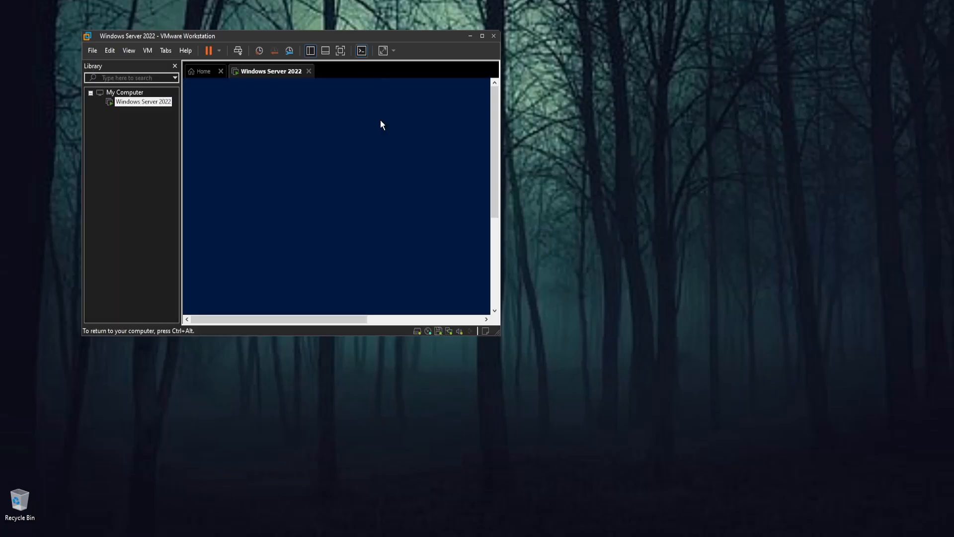
left_click_drag(379, 81, 440, 155)
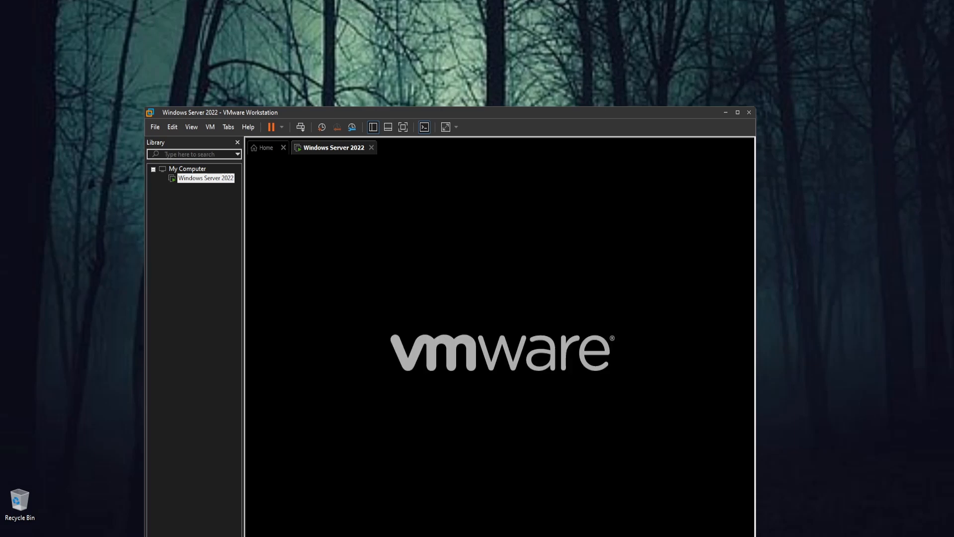
Step: Close the running Windows Server 2022 virtual machine and power it off
left_click(371, 147)
left_click(430, 358)
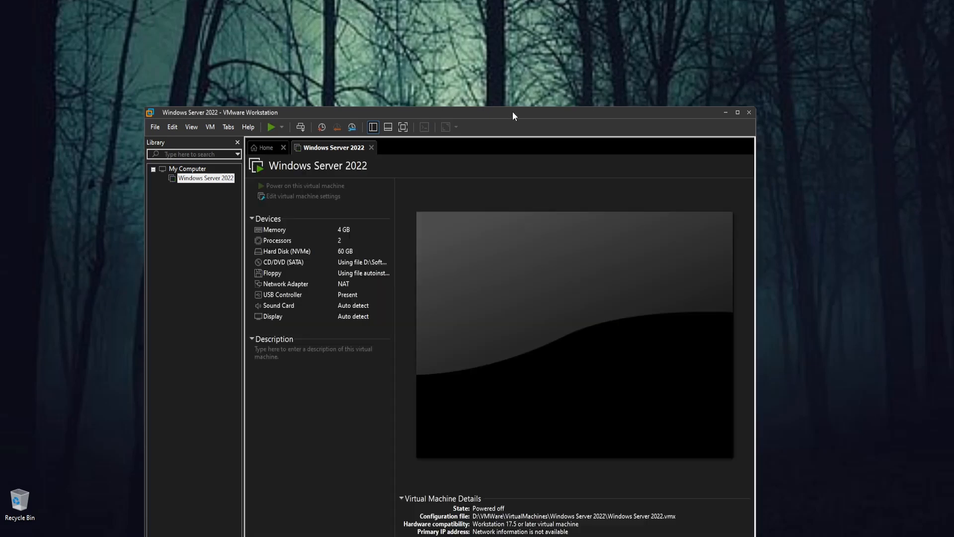
left_click_drag(512, 111, 368, 58)
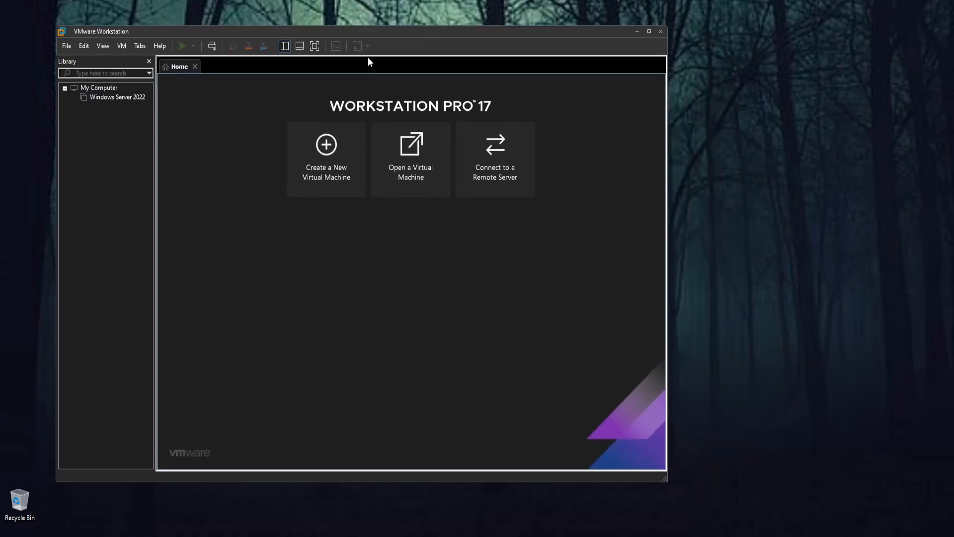
Step: Remove the Windows Server 2022 virtual machine from the library and confirm the removal
left_click(114, 99)
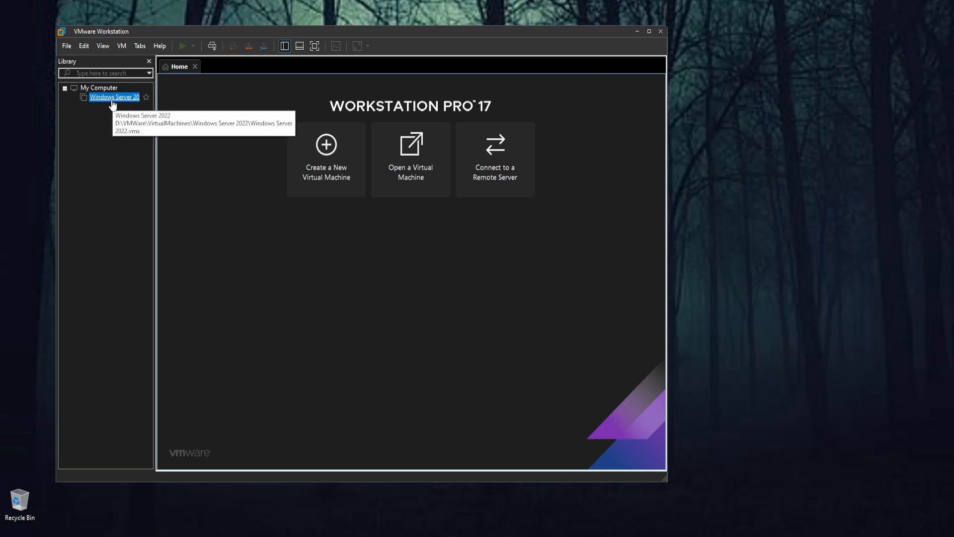
right_click(113, 100)
mouse_move(138, 167)
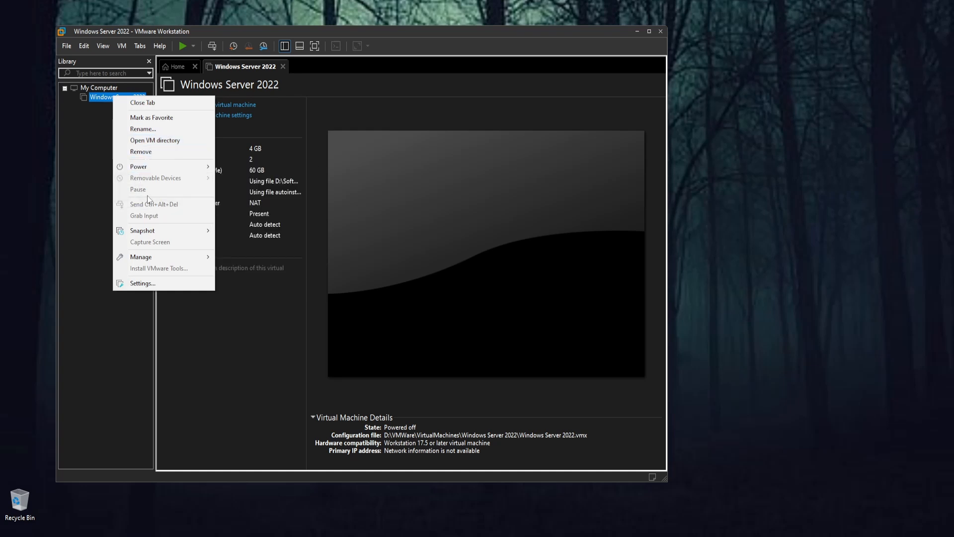
left_click(79, 186)
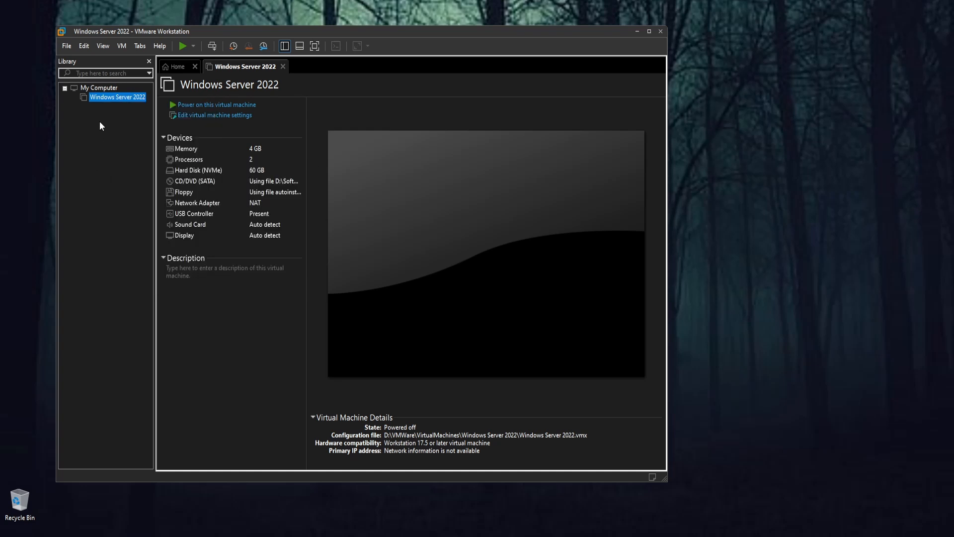
right_click(109, 99)
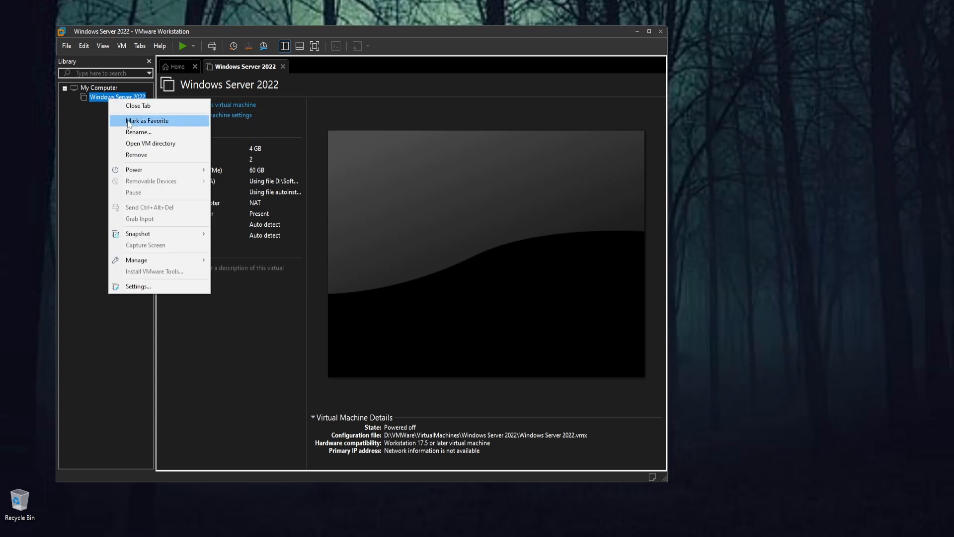
left_click(137, 155)
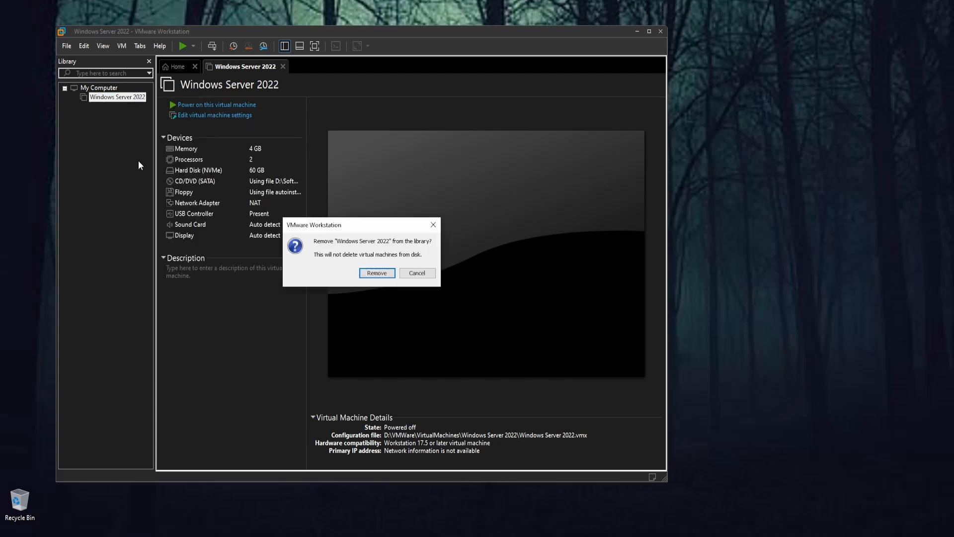
left_click(362, 274)
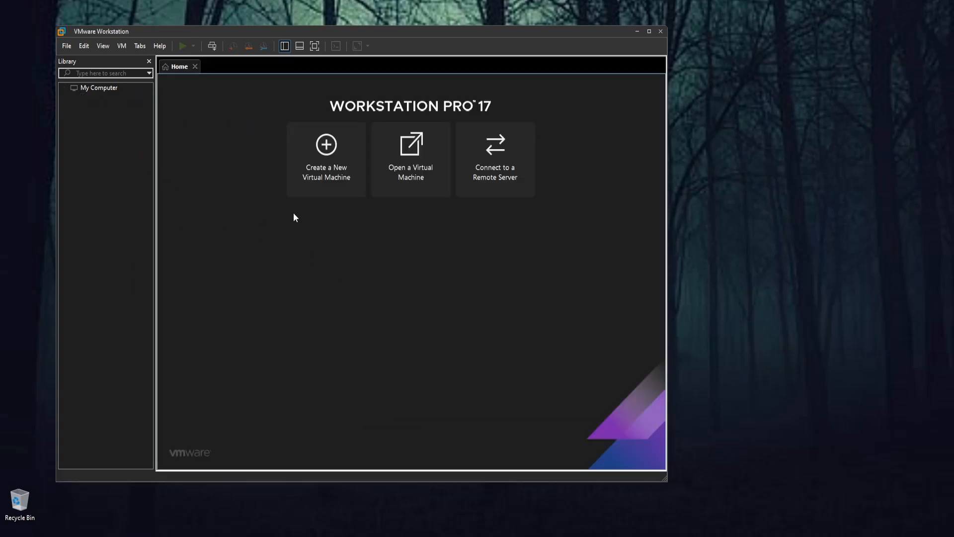
Step: Start a custom virtual machine with Workstation 17.5 or later compatibility, choosing to install the operating system later
left_click(301, 185)
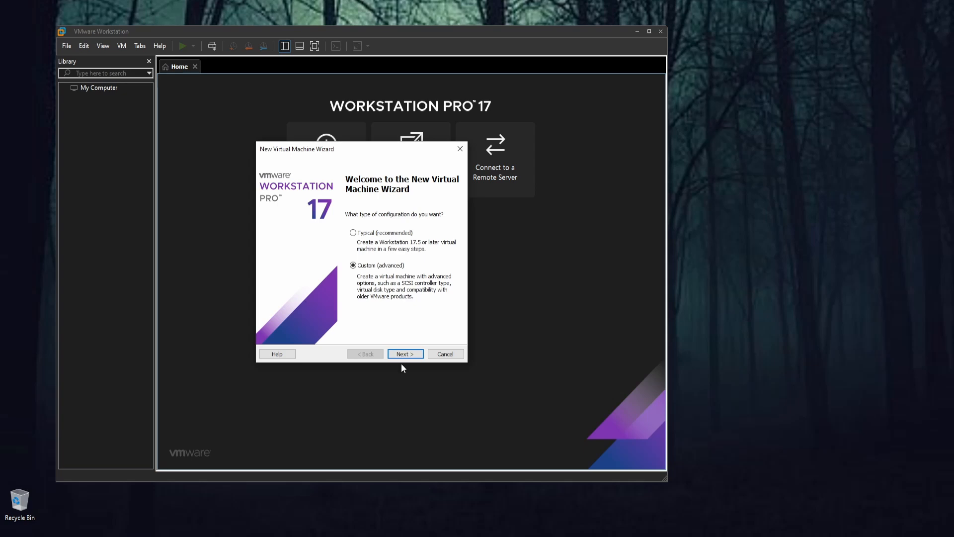
left_click(405, 354)
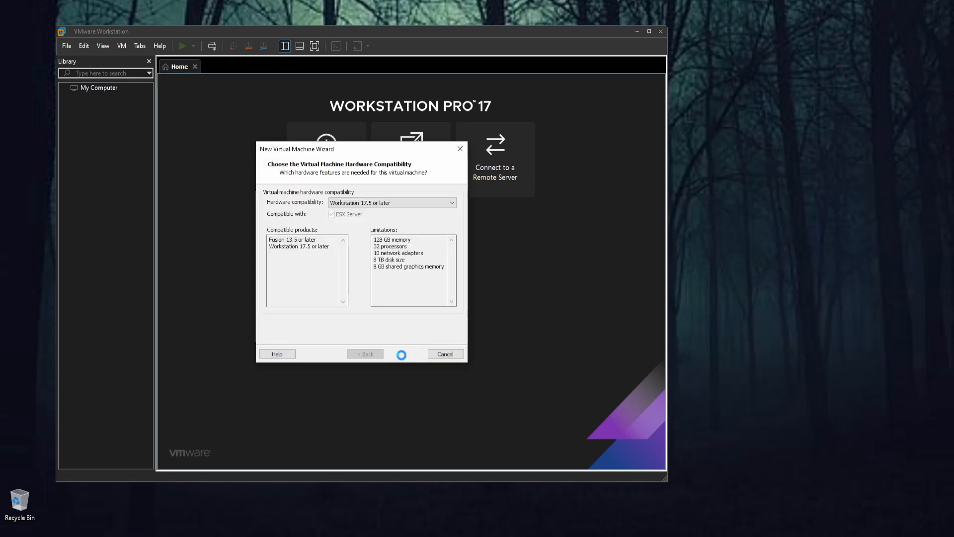
left_click(401, 354)
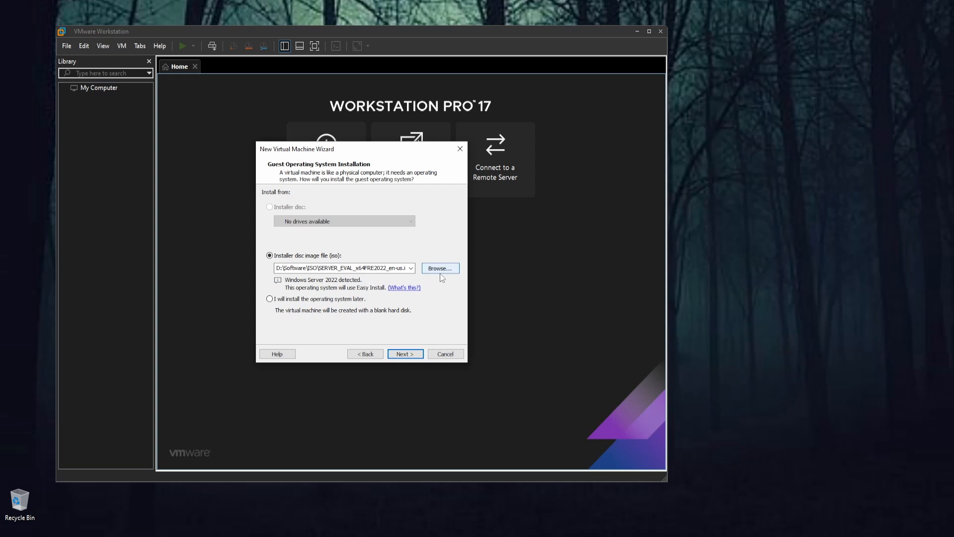
left_click(270, 300)
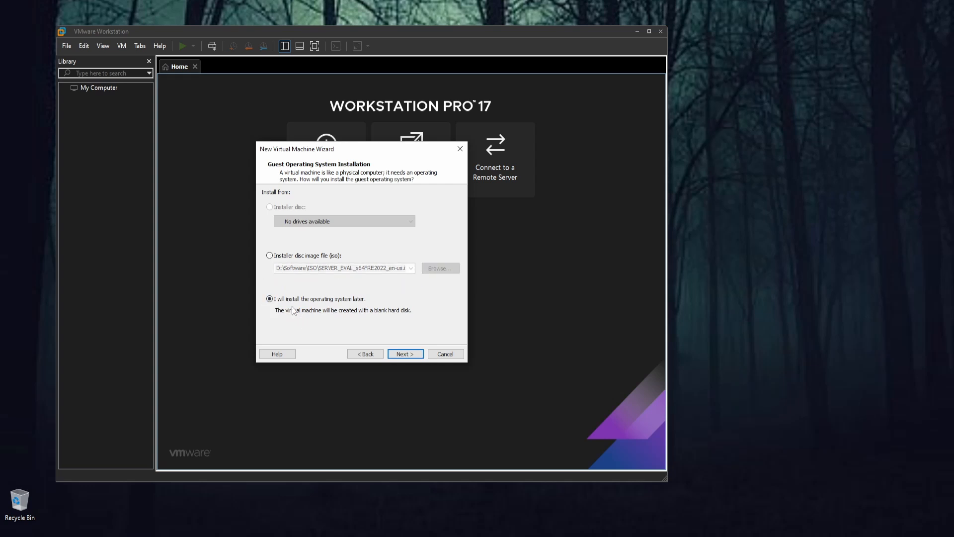
left_click(405, 355)
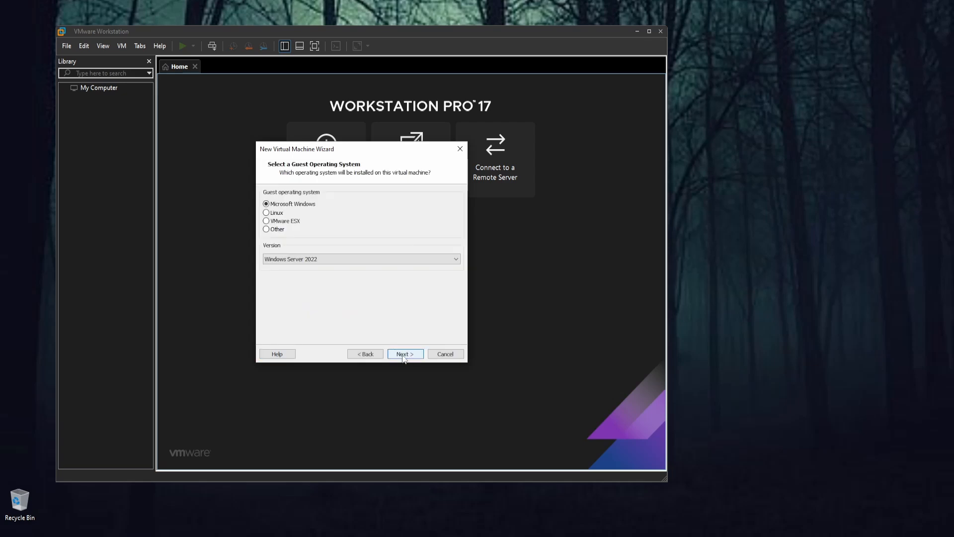
Step: Choose Windows Server 2022 as the Microsoft Windows guest version and accept the name Windows Server 2022 (2)
left_click(371, 261)
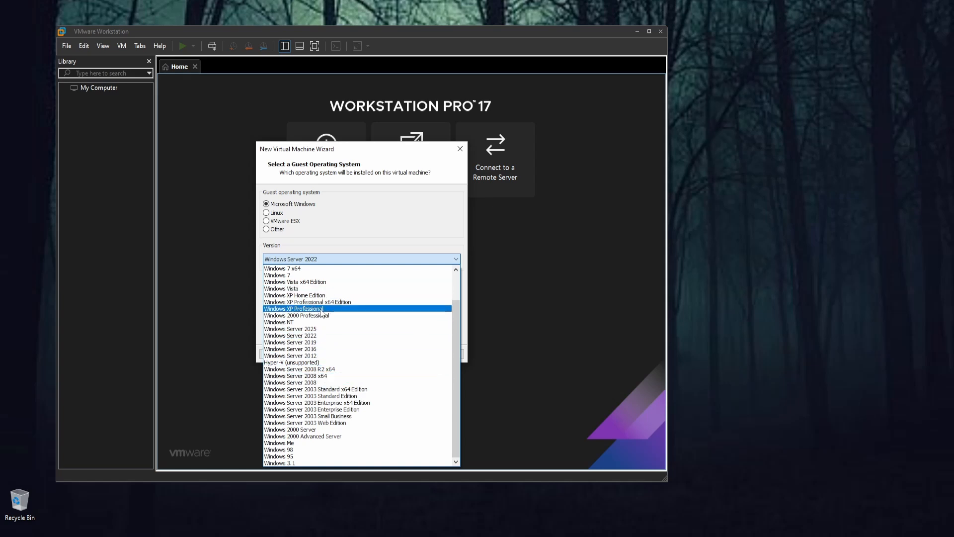
left_click(318, 336)
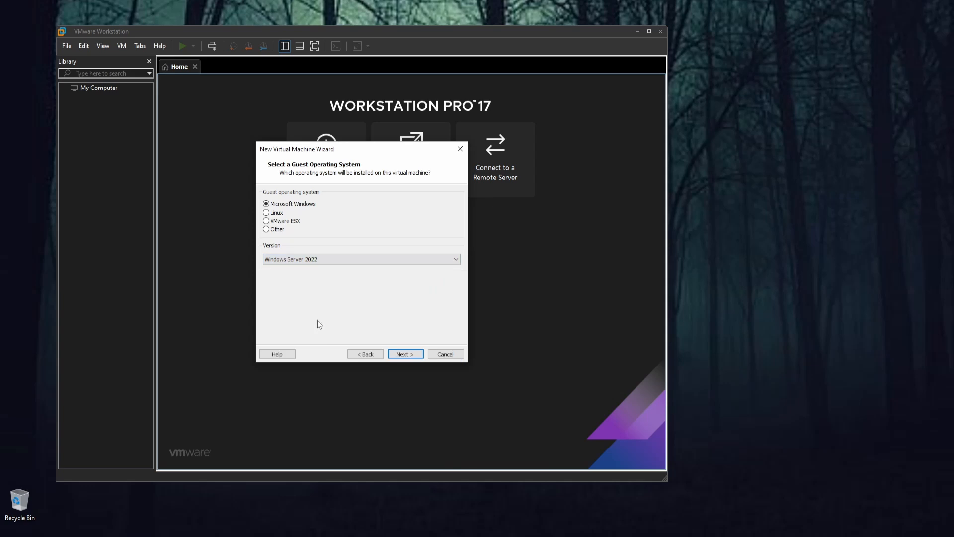
left_click(398, 353)
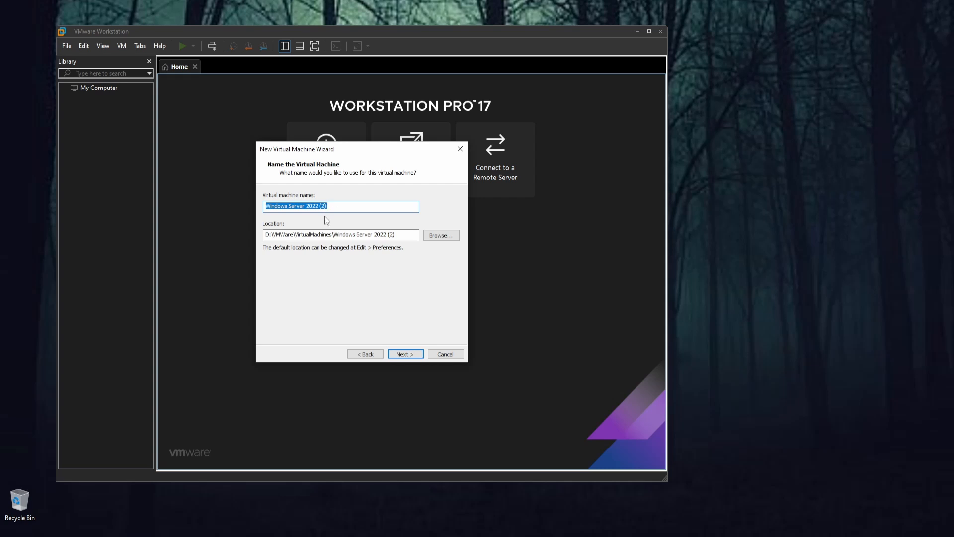
left_click(404, 354)
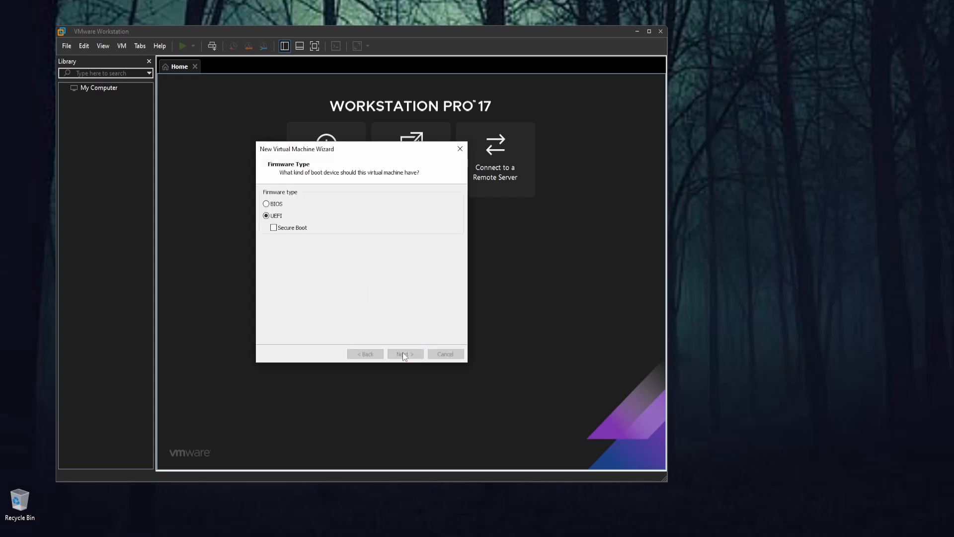
Step: Accept UEFI firmware and the default processors, and set the virtual machine's memory to 4096 MB
left_click(402, 352)
left_click(400, 353)
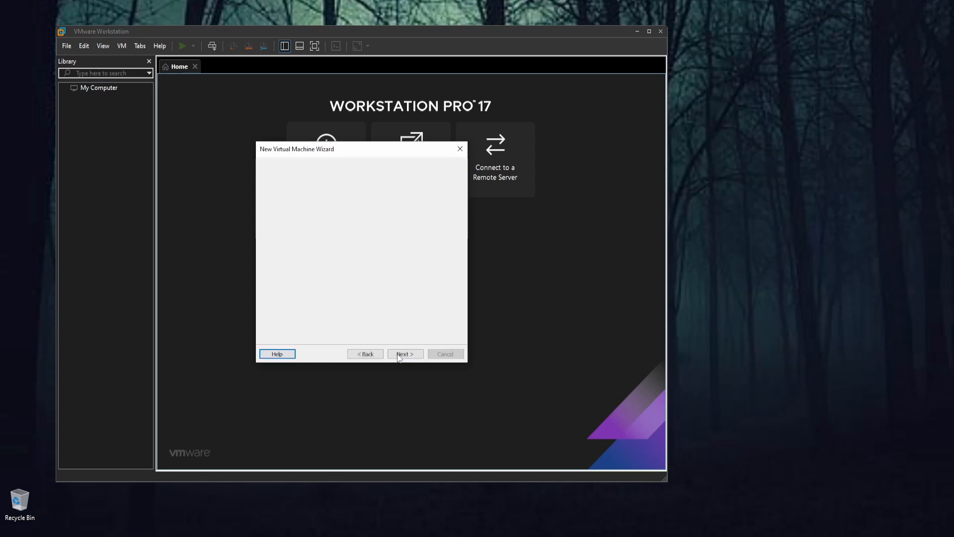
left_click_drag(294, 256, 292, 250)
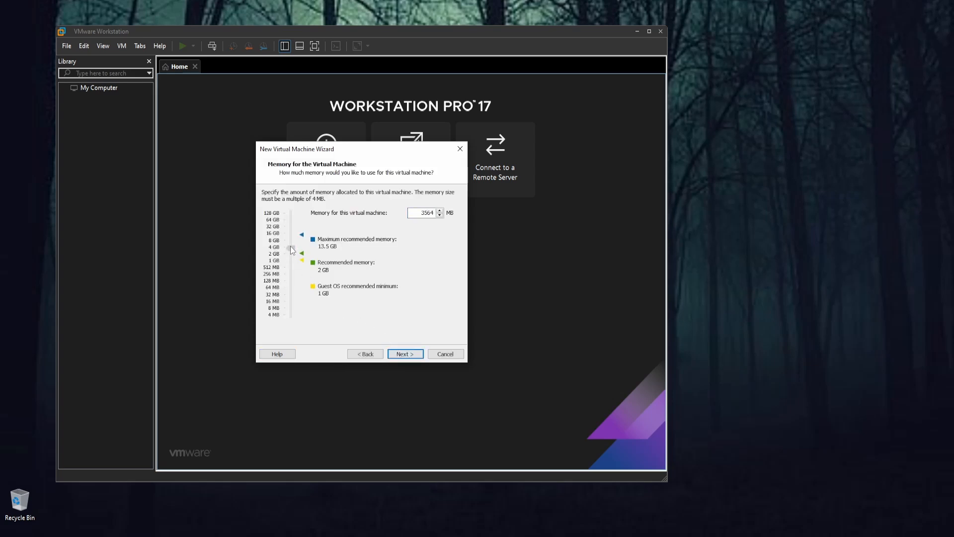
left_click(402, 354)
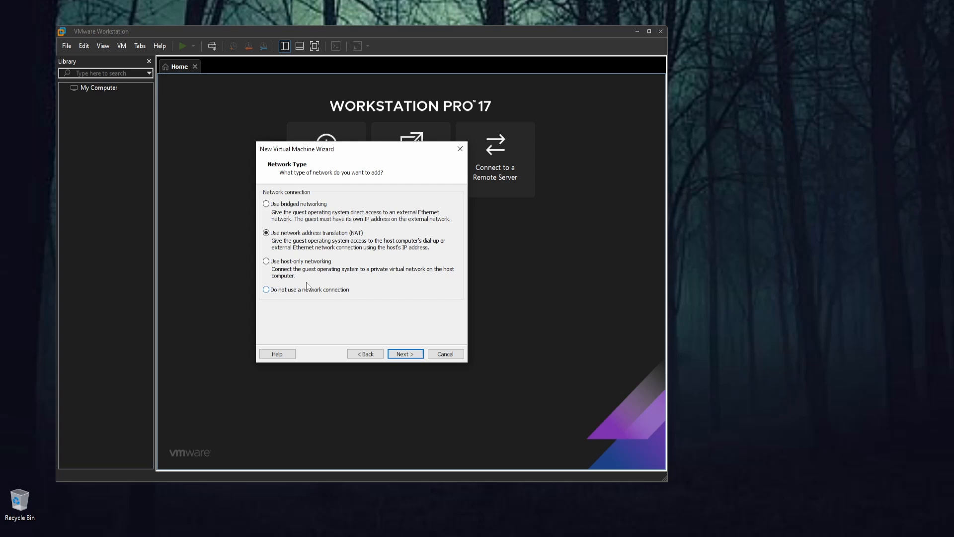
Step: Accept NAT networking and the default I/O controller, and choose a new NVMe virtual disk
left_click(402, 353)
left_click(393, 355)
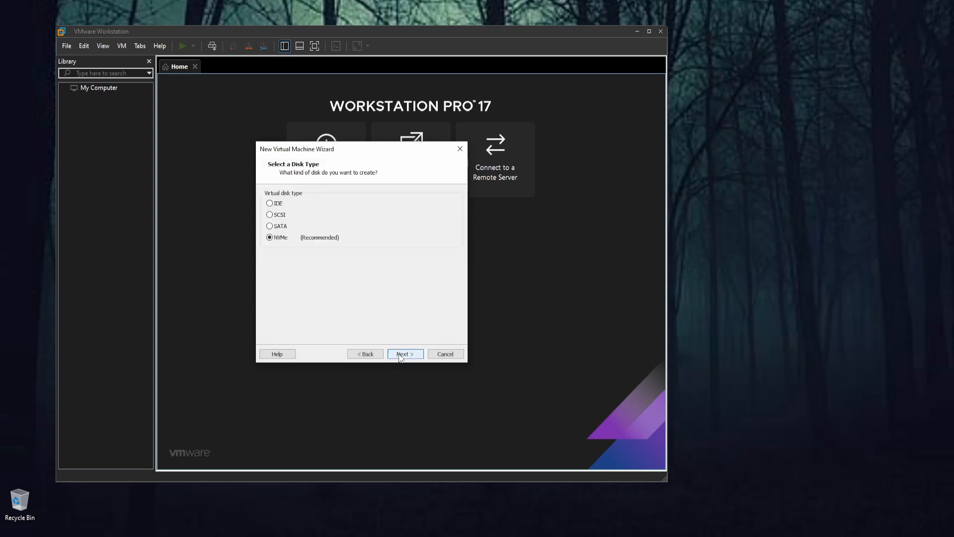
left_click(401, 352)
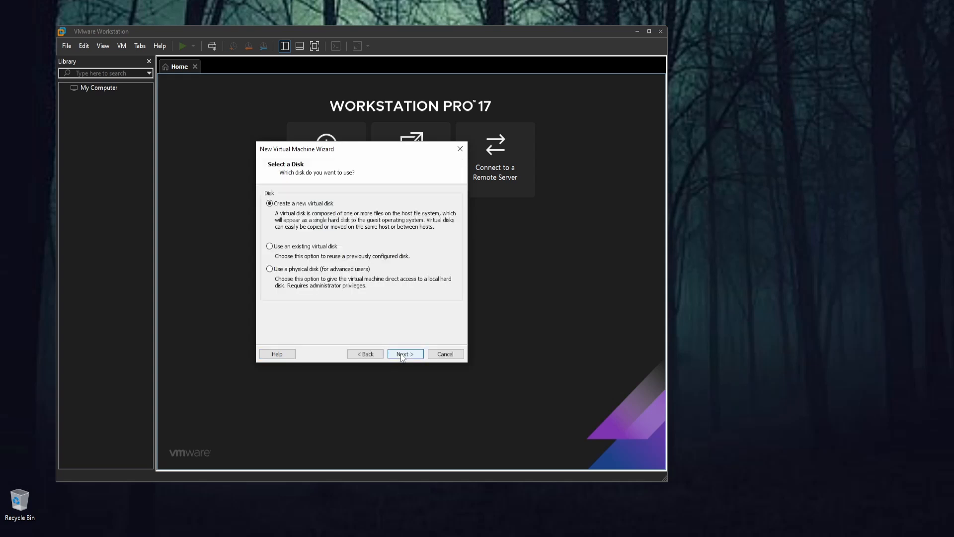
left_click(406, 354)
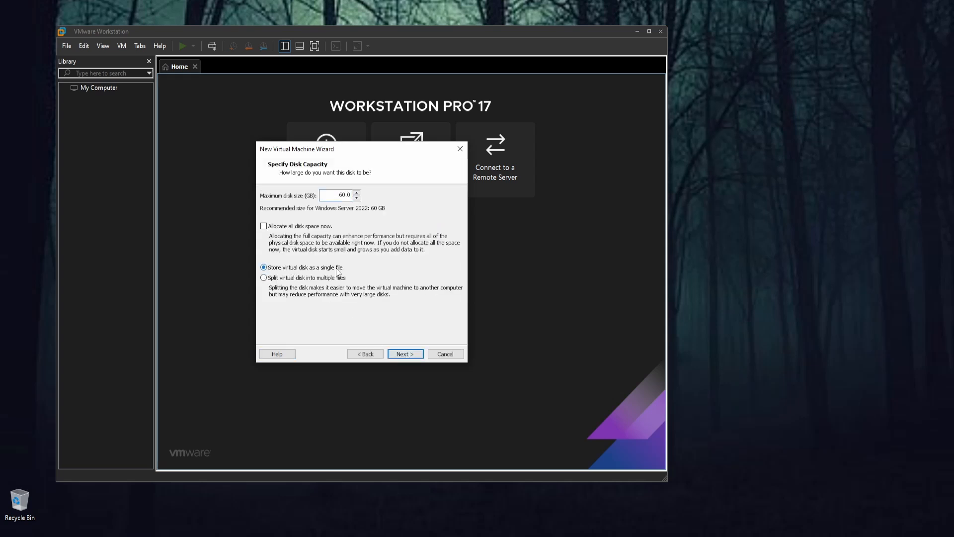
Step: Accept a 60 GB disk stored as the single file Windows Server 2022 (2).vmdk and finish creating the virtual machine
left_click(406, 355)
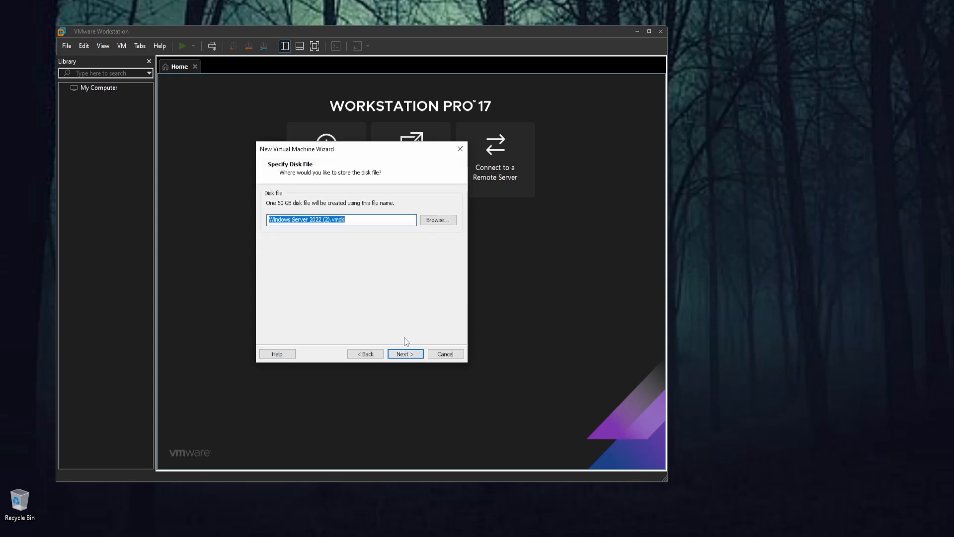
left_click(404, 354)
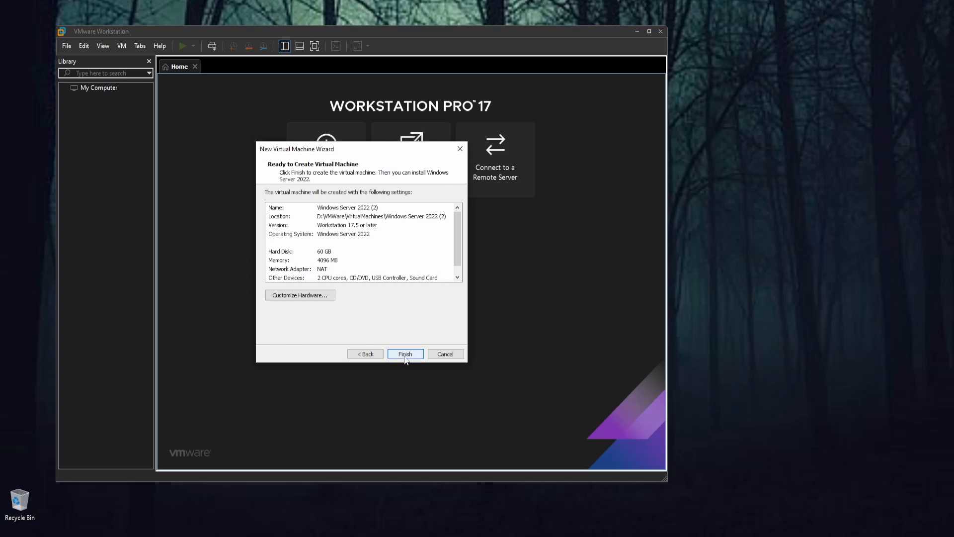
left_click(405, 355)
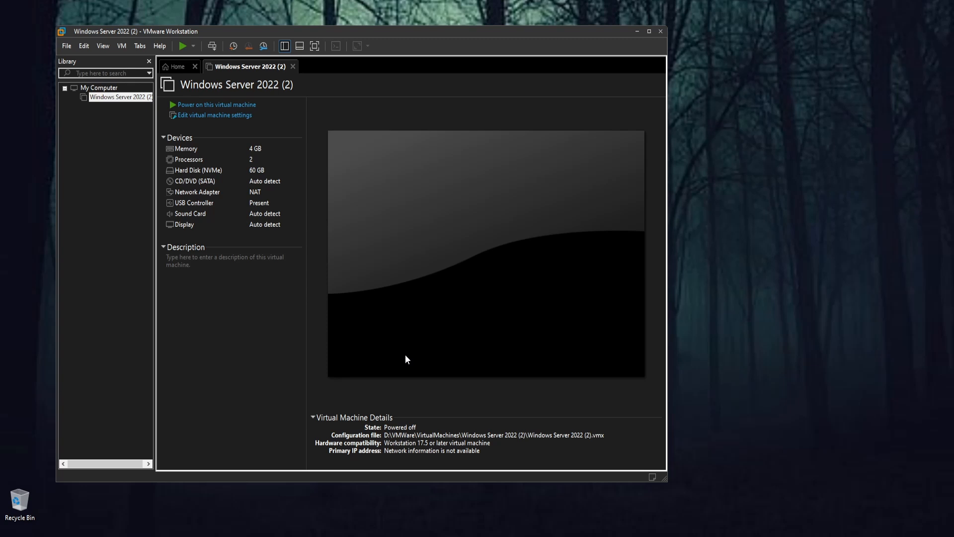
Step: Set the virtual machine's CD/DVD (SATA) drive to use SERVER_EVAL_x64FRE2022_en-us.iso from D:\Software\ISO and save the settings
mouse_move(350, 32)
left_mouse_down()
mouse_move(365, 29)
mouse_move(337, 33)
left_mouse_up()
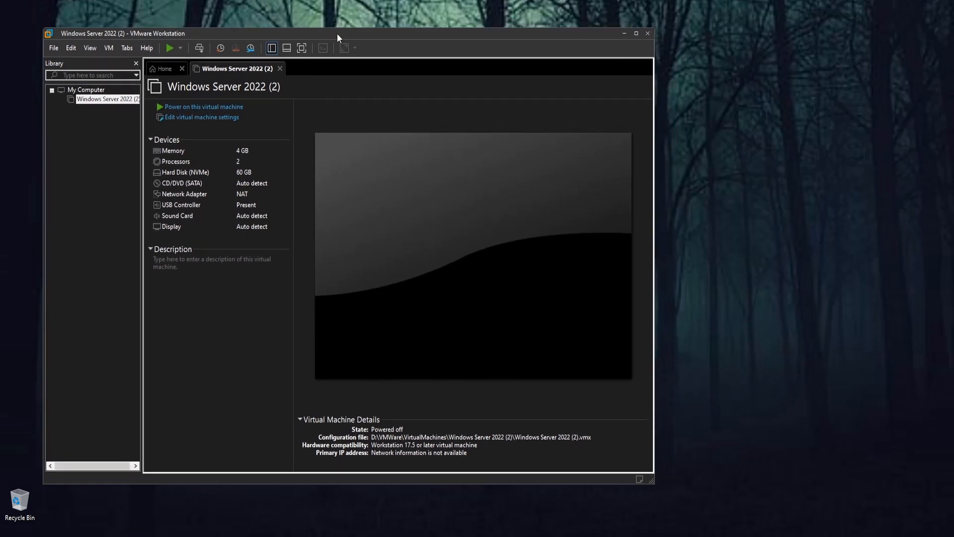
right_click(105, 100)
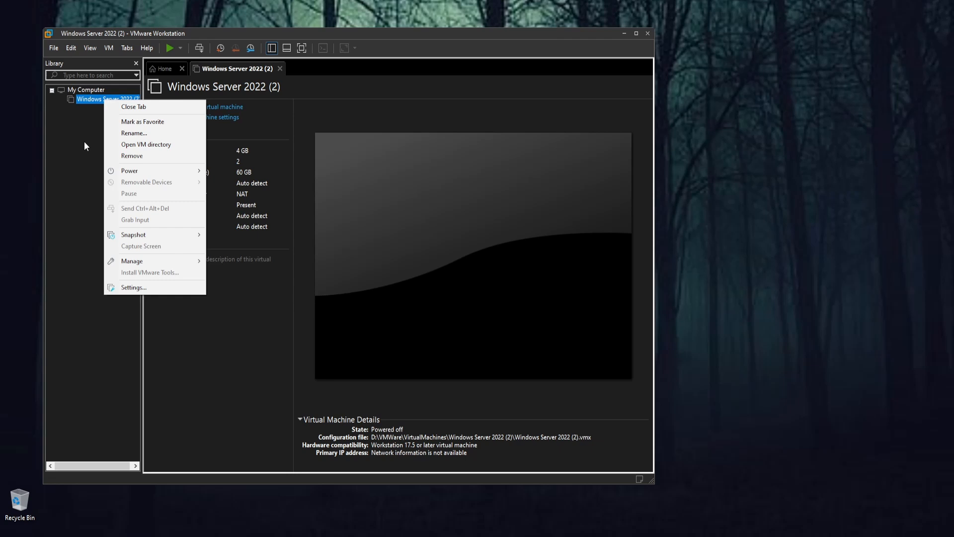
left_click(133, 289)
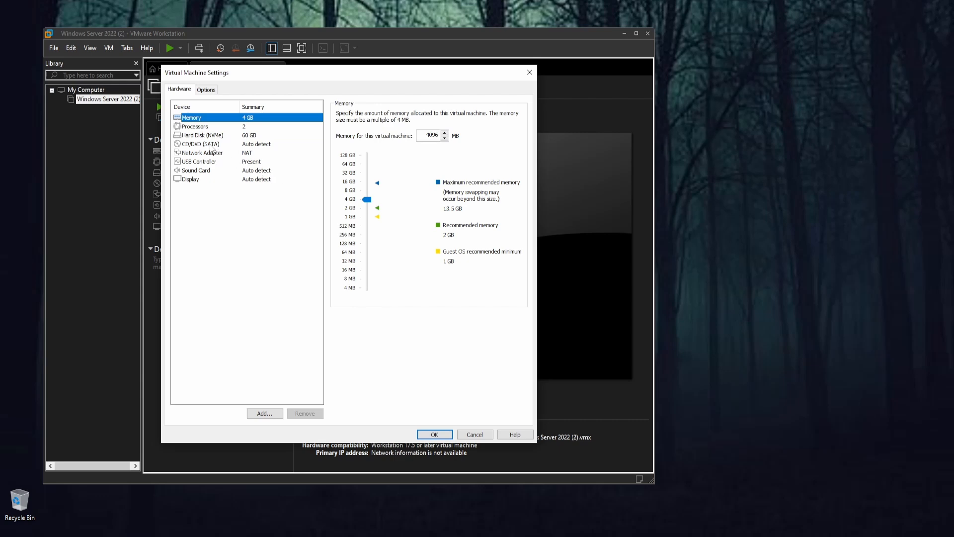
left_click(205, 147)
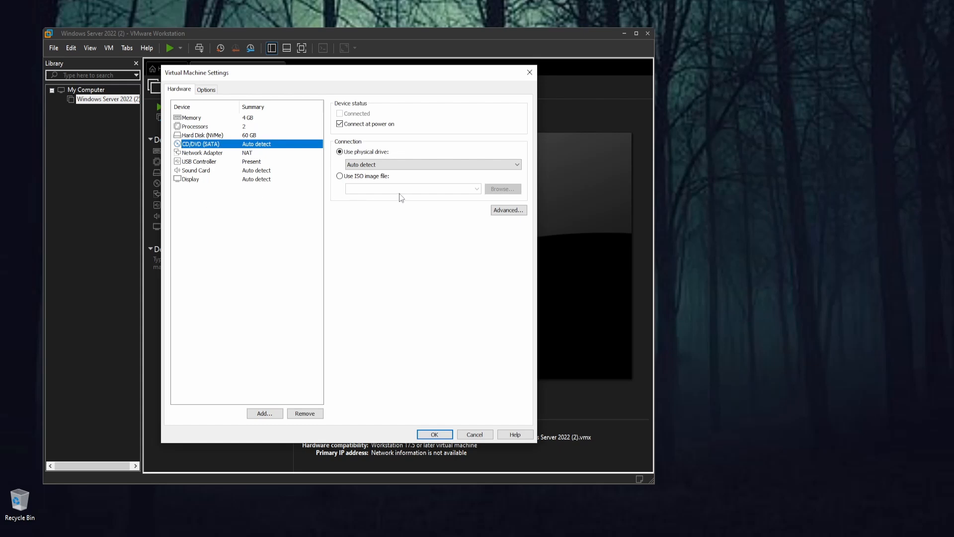
left_click(351, 178)
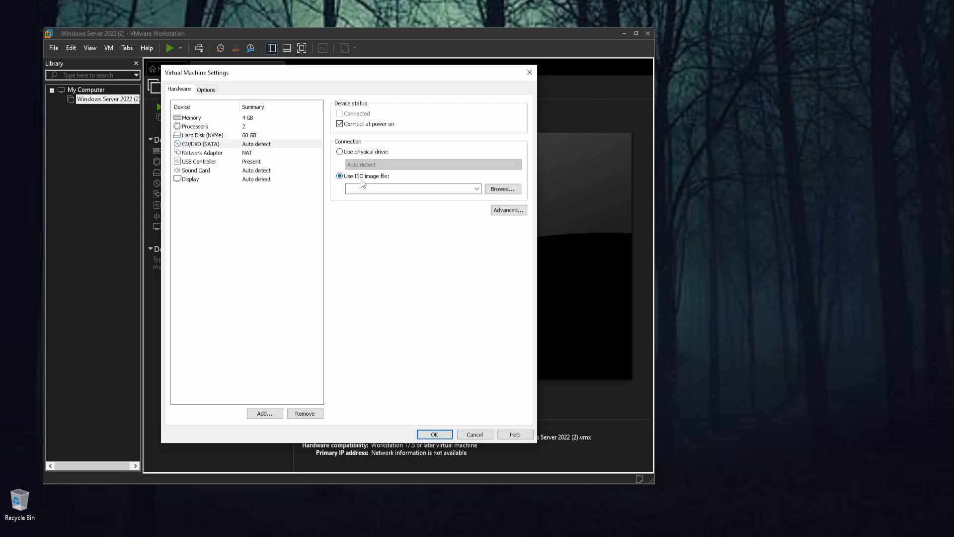
left_click(503, 190)
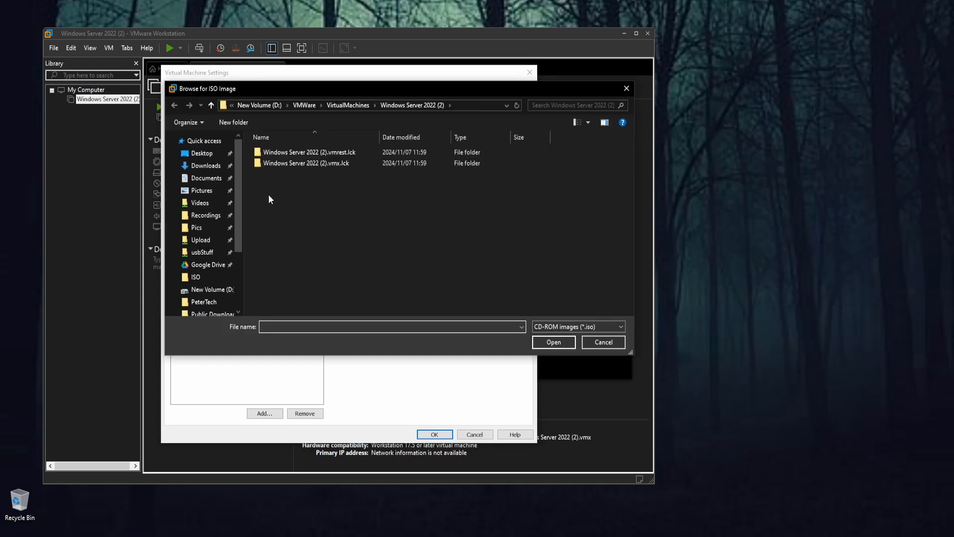
left_click(205, 277)
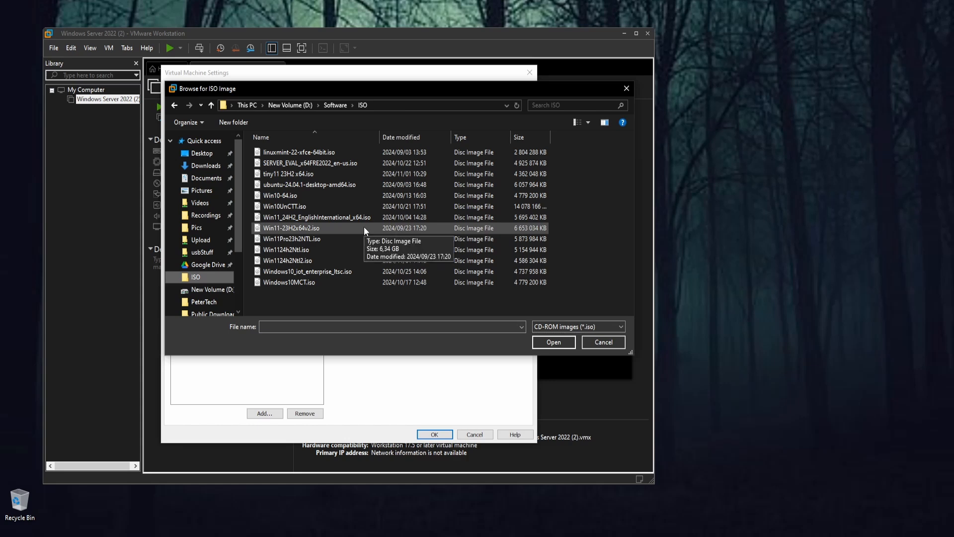
double_click(290, 162)
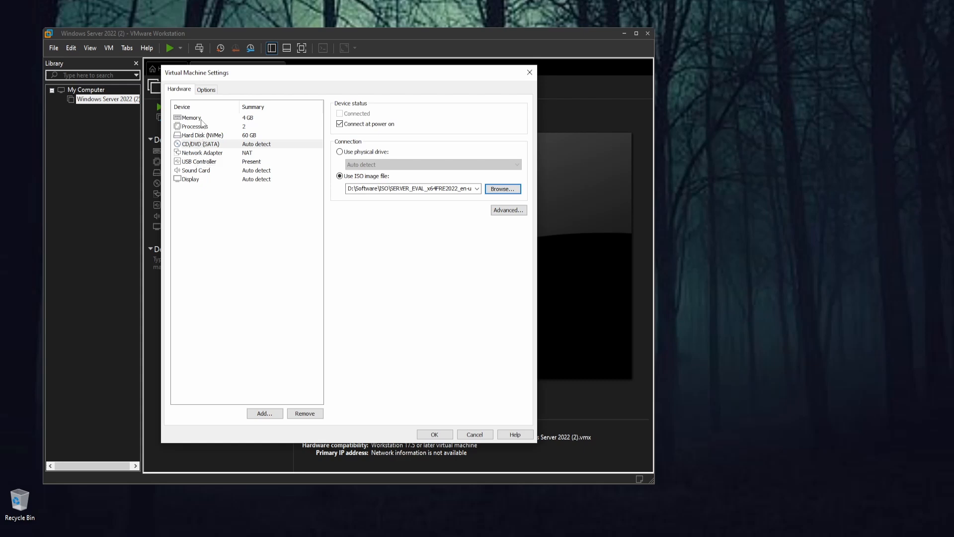
left_click(206, 90)
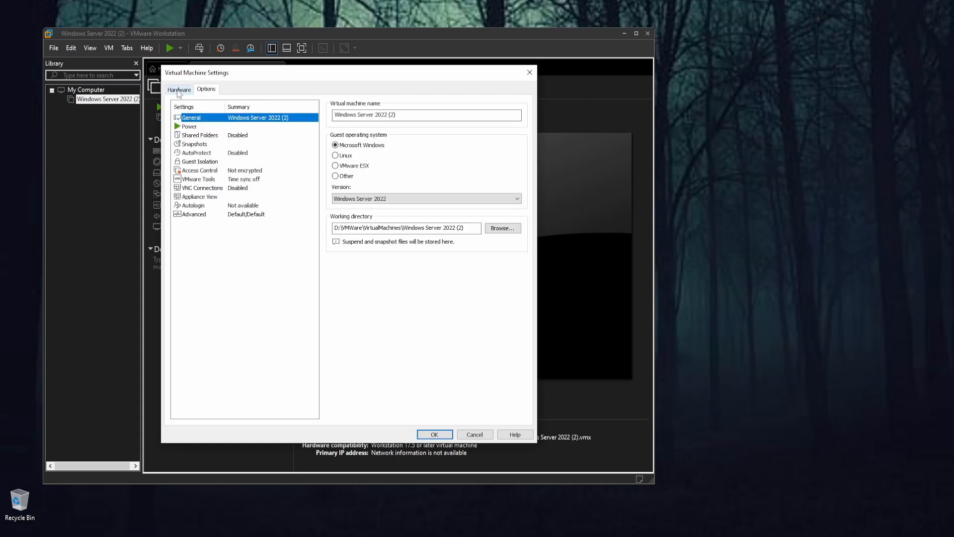
left_click(179, 90)
left_click(431, 434)
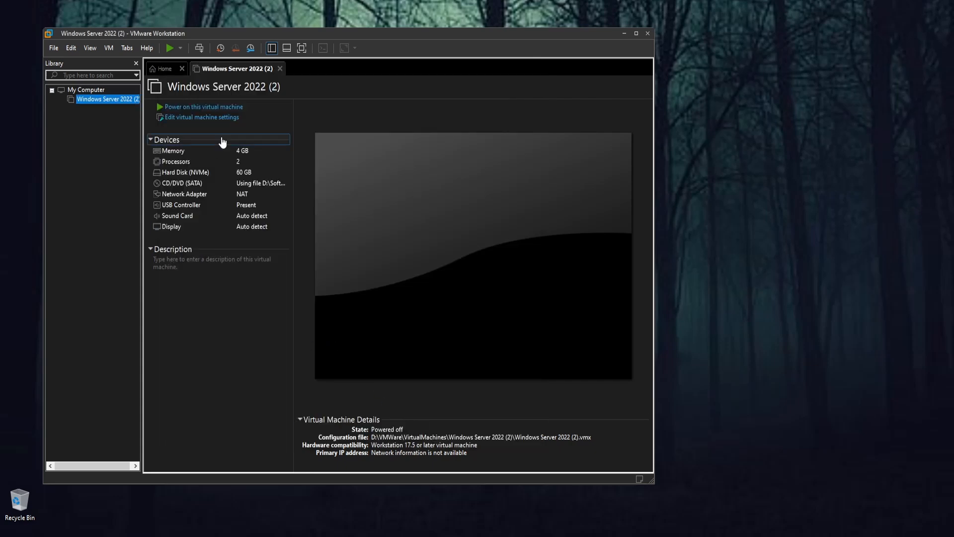
Step: Power on the virtual machine in full screen and boot from the attached disc into Windows Setup [EMS Enabled]
left_click(224, 109)
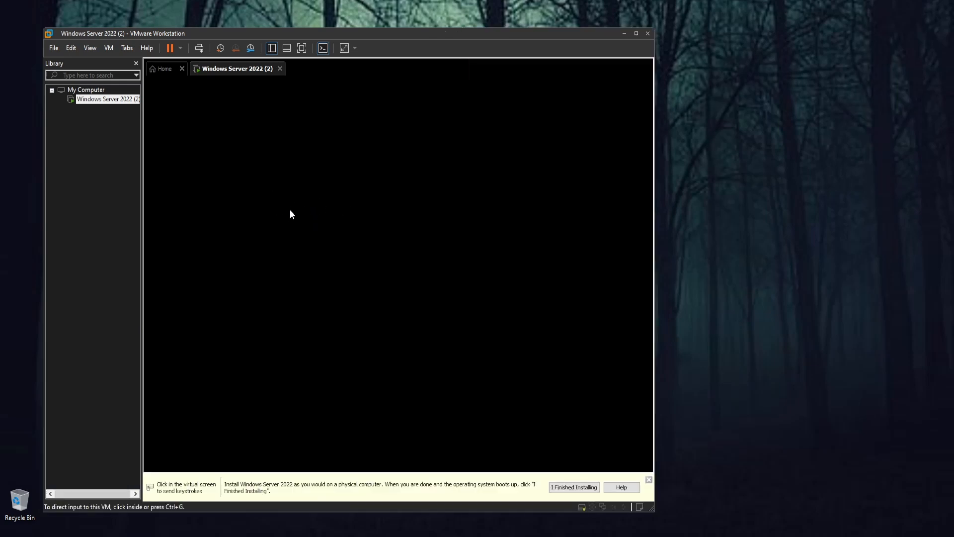
left_click(301, 48)
left_click(360, 296)
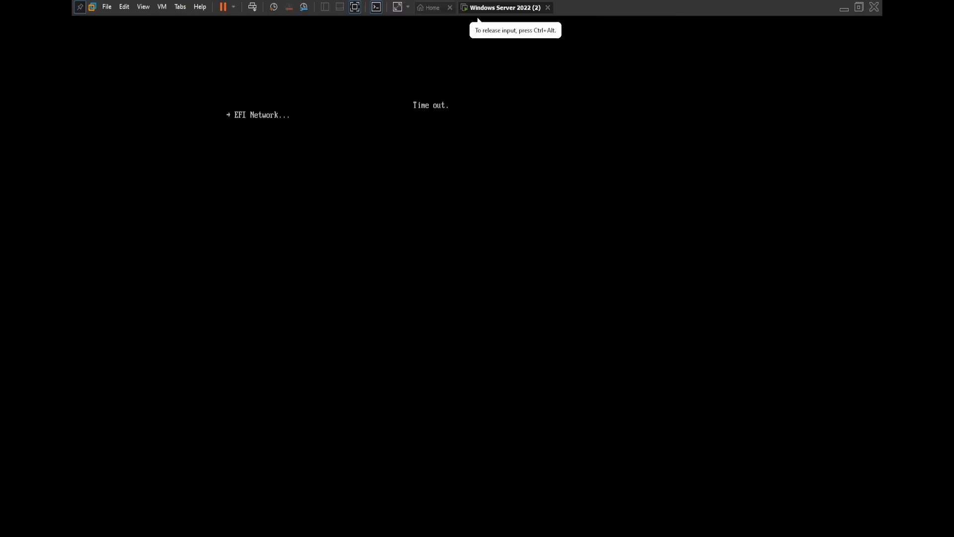
key("ctrl+alt")
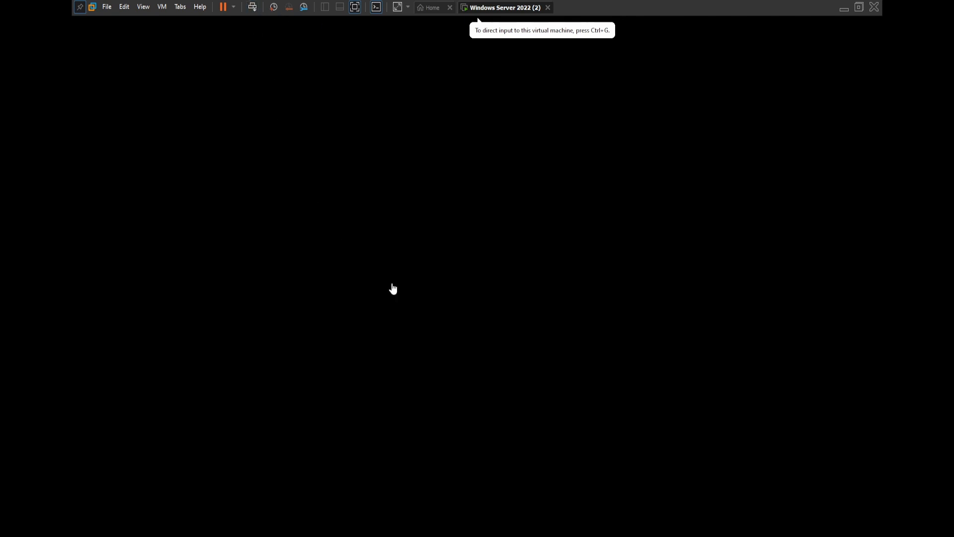
left_click(396, 303)
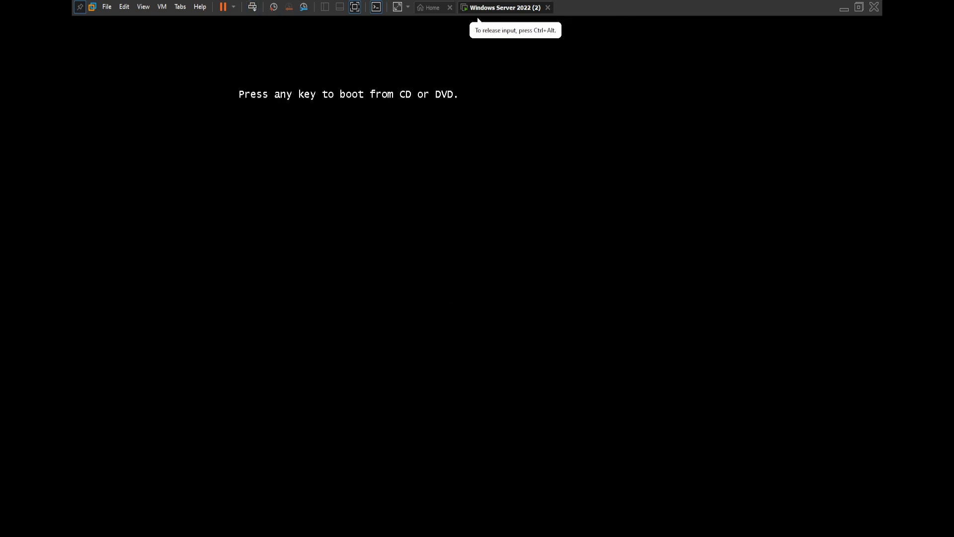
key("Return")
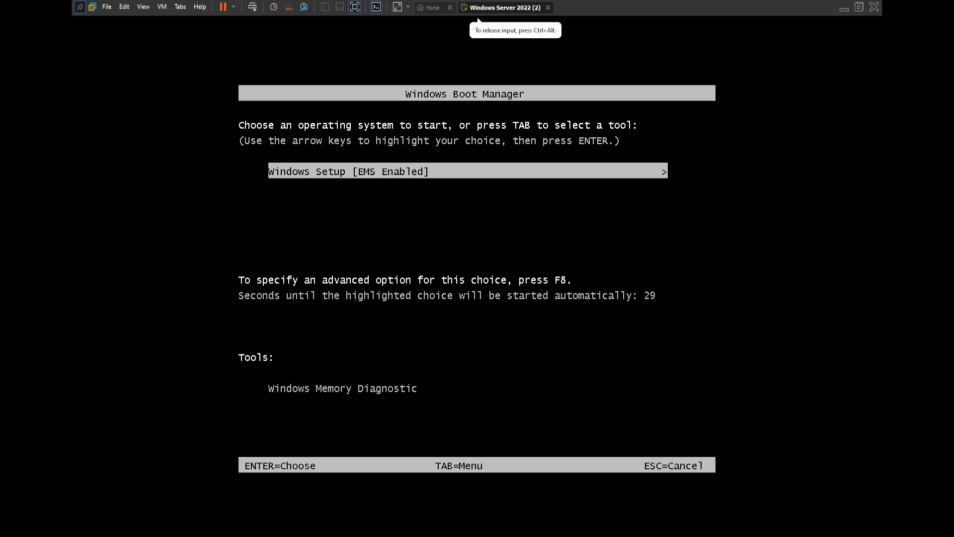
key("Return")
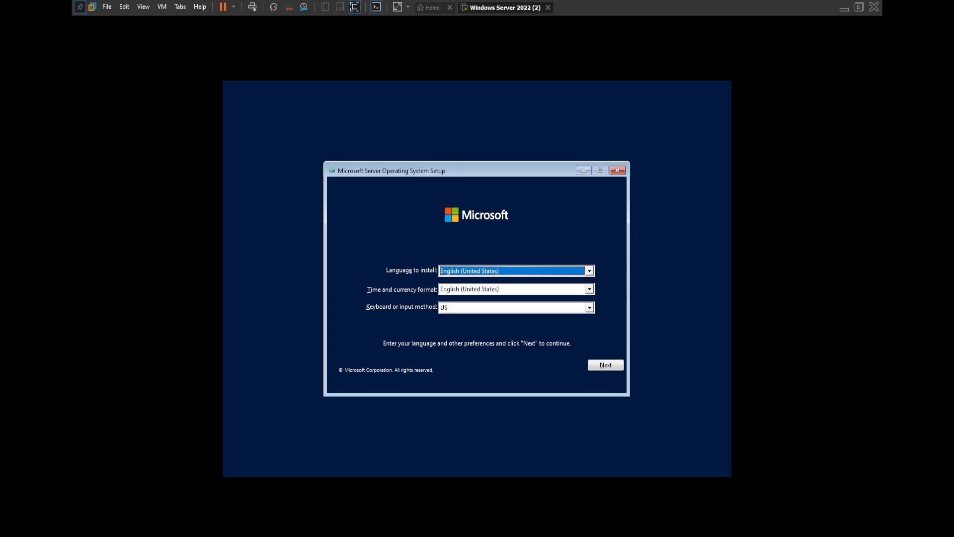
Step: Keep English (United States) and the US keyboard, and begin the installation with the Windows Server 2022 Standard Evaluation edition
left_click(612, 367)
left_click(498, 289)
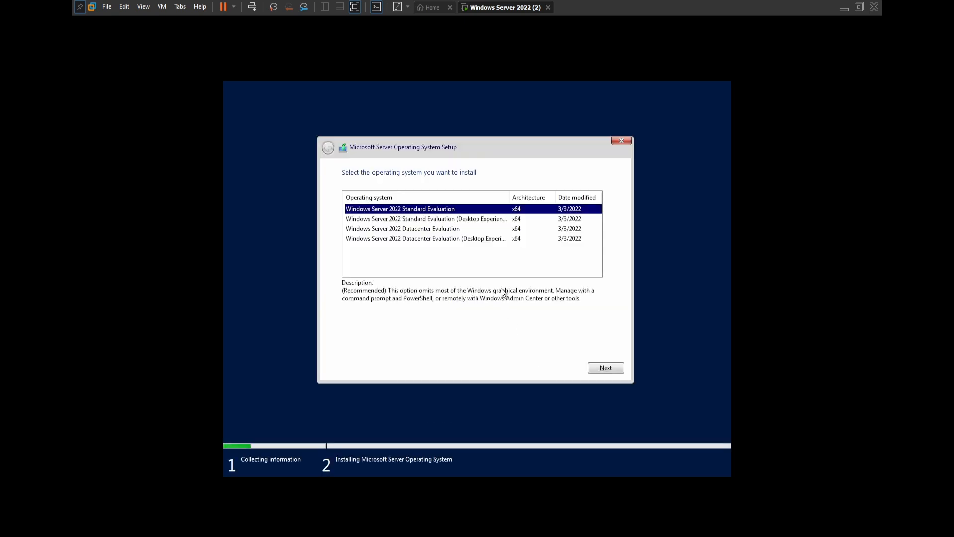
left_click(431, 232)
left_click(430, 210)
left_click(603, 367)
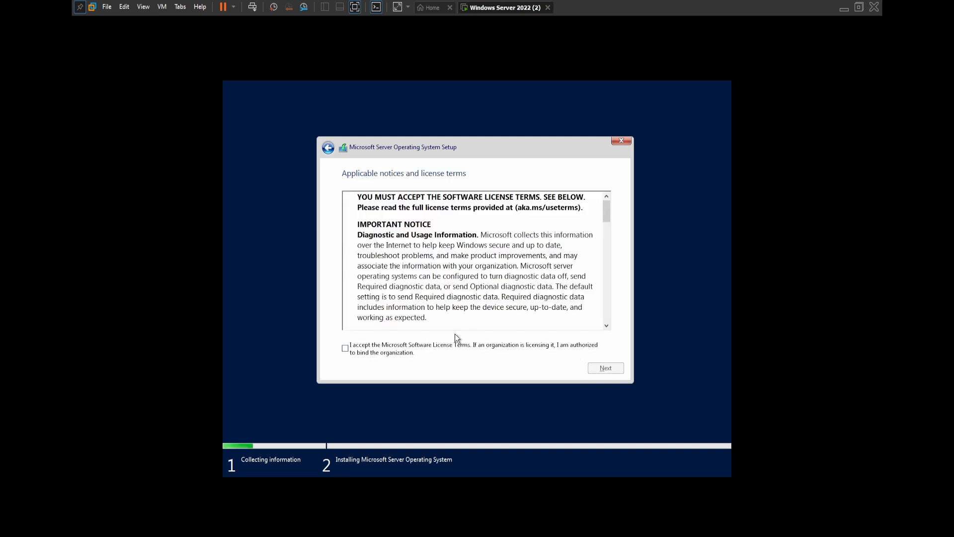
Step: Accept the Microsoft Software License Terms and start a custom installation on Drive 0 Unallocated Space
left_click(395, 347)
left_click(597, 370)
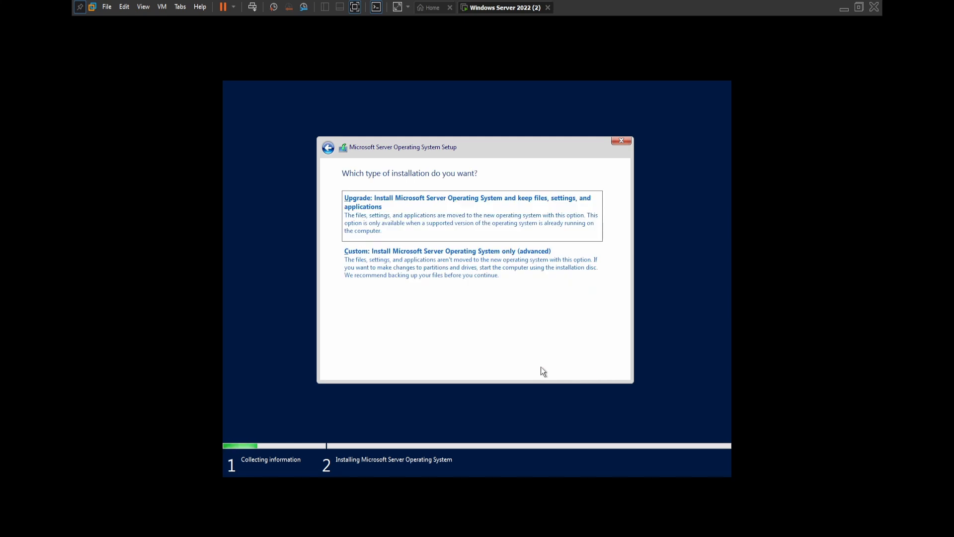
left_click(476, 297)
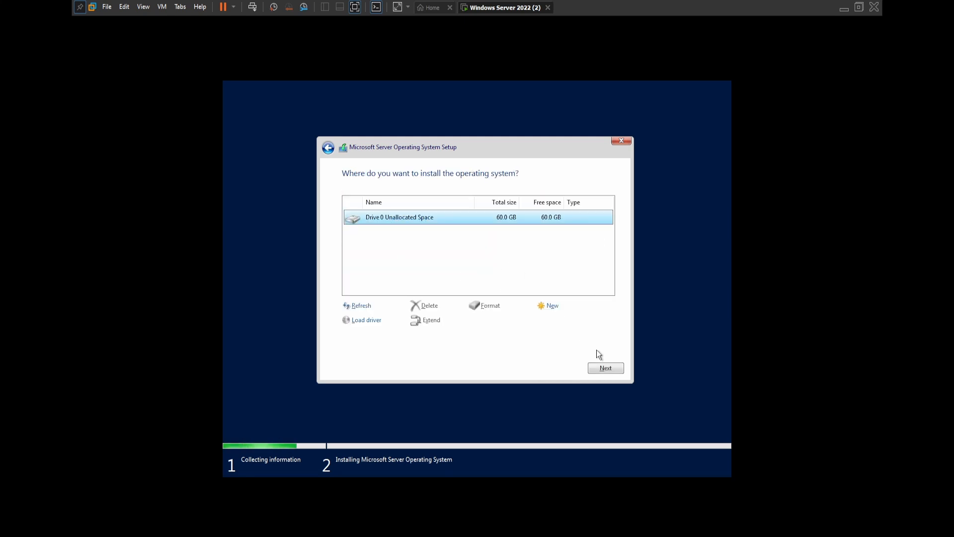
left_click(605, 368)
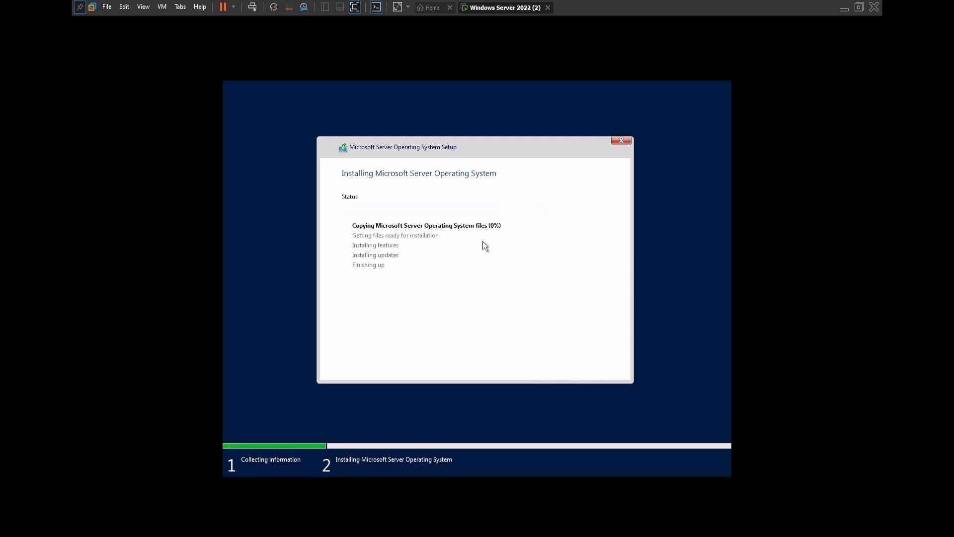